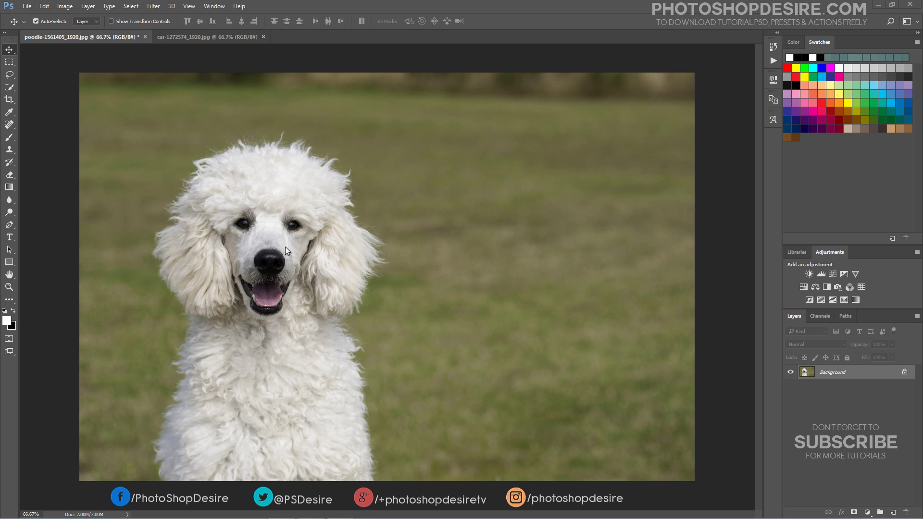
- Open the white poodle photo in the Select and Mask workspace from the Select menu
click(136, 7)
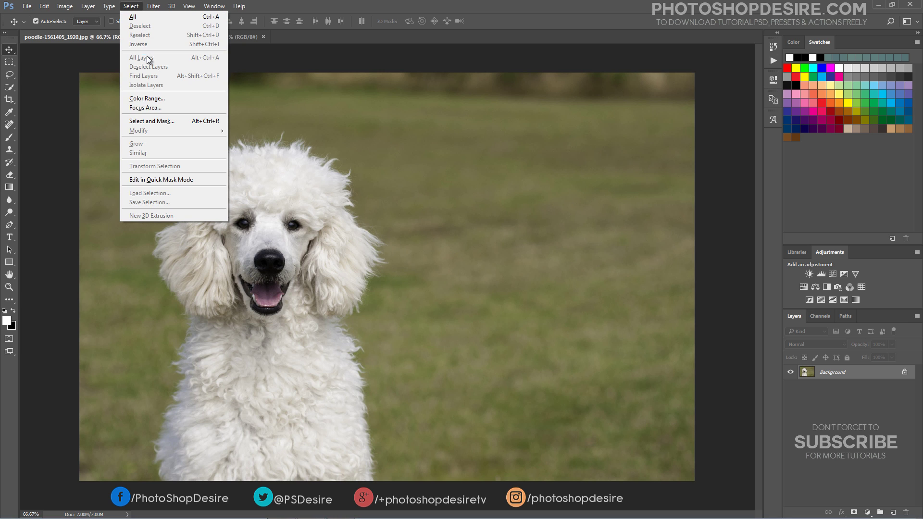
click(178, 123)
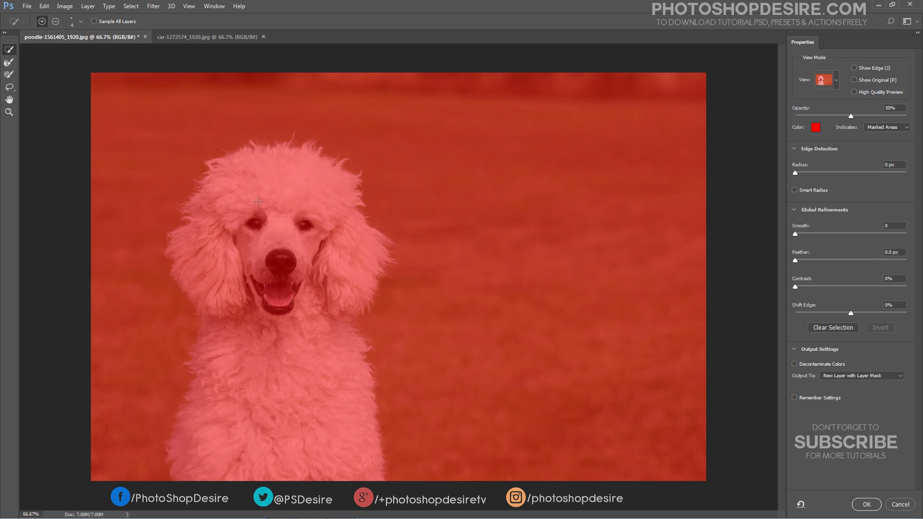
- Paint the poodle into the selection with an enlarged Quick Selection brush, then subtract around the right ear
key(bracketright)
key(bracketright)
key(bracketright)
key(bracketright)
key(bracketright)
key(bracketright)
mouse_move(218, 264)
mouse_down()
mouse_move(194, 261)
mouse_move(196, 277)
mouse_move(201, 241)
mouse_move(241, 189)
mouse_move(273, 178)
mouse_move(316, 187)
mouse_move(358, 255)
mouse_move(333, 318)
mouse_move(356, 461)
mouse_move(202, 467)
mouse_move(243, 294)
mouse_up()
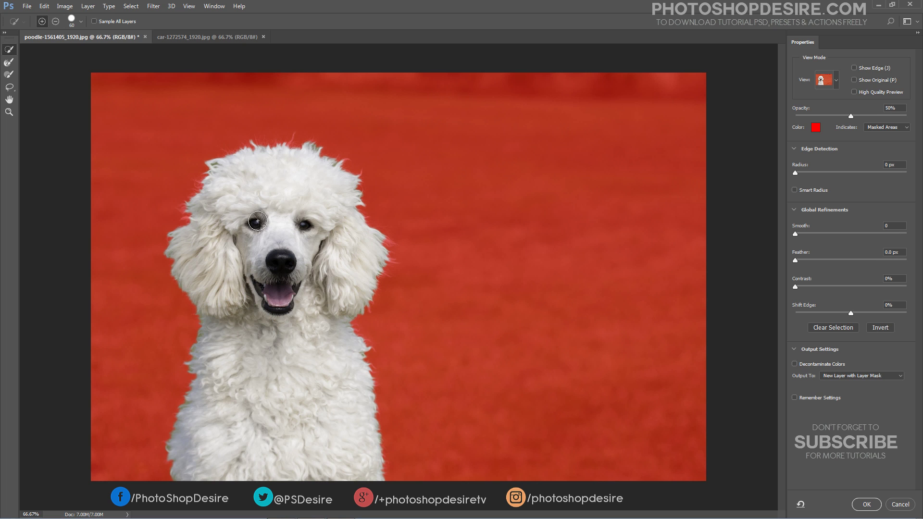
key(alt)
scroll(327, 227, up, 3)
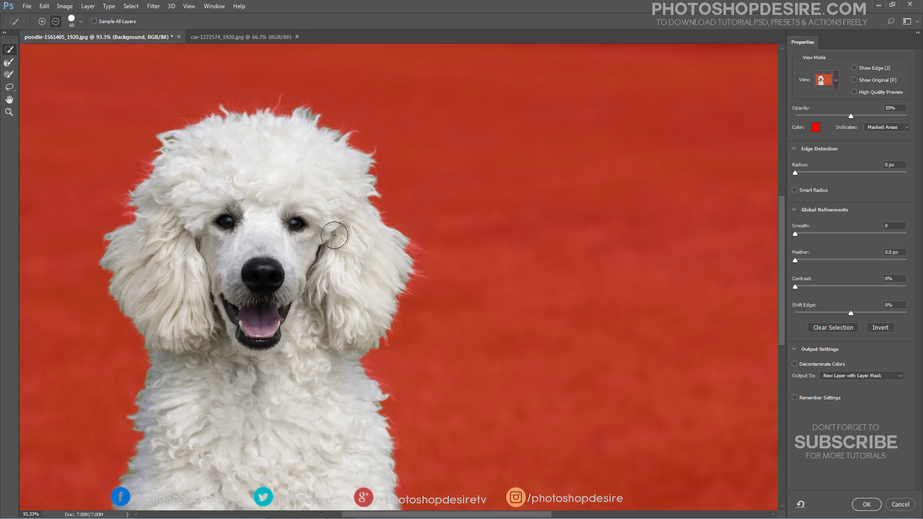
mouse_move(433, 260)
mouse_down()
mouse_move(430, 295)
mouse_move(422, 269)
mouse_up()
- Scroll the Properties panel down to Edge Detection to enable Smart Radius
scroll(397, 378, down, 1)
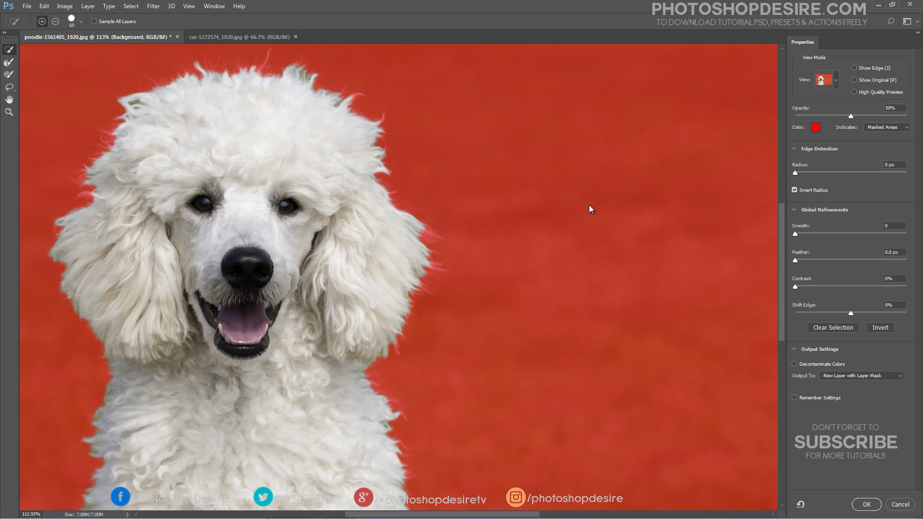
- Switch to the Refine Edge Brush at size 70 and refine the stray hairs on the head
click(9, 62)
key(bracketright)
scroll(452, 196, up, 1)
scroll(438, 187, up, 1)
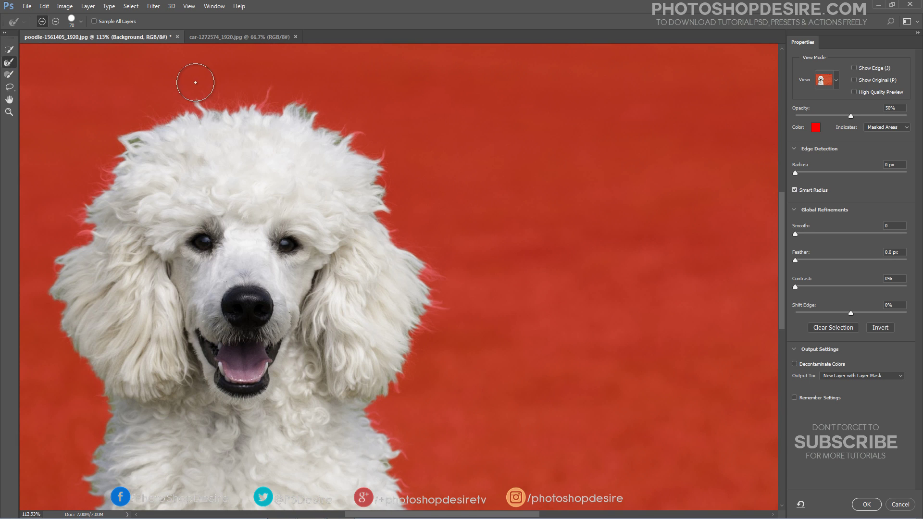
mouse_move(274, 95)
mouse_down()
mouse_move(252, 95)
mouse_move(333, 114)
mouse_move(365, 137)
mouse_move(403, 188)
mouse_move(403, 237)
mouse_move(394, 229)
mouse_move(435, 258)
mouse_move(425, 258)
mouse_move(436, 300)
mouse_move(432, 350)
mouse_move(420, 355)
mouse_move(415, 340)
mouse_move(387, 409)
mouse_move(380, 406)
mouse_move(408, 444)
mouse_move(411, 482)
mouse_move(424, 496)
mouse_up()
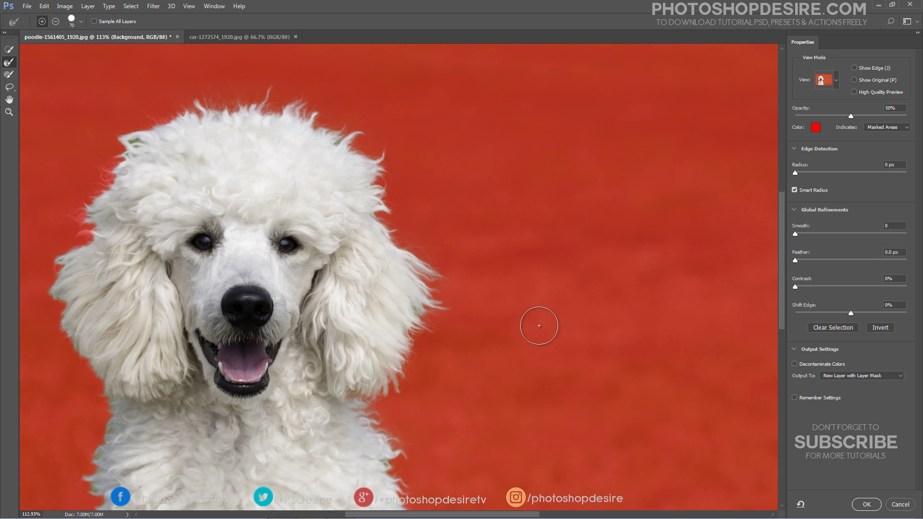
scroll(600, 322, down, 2)
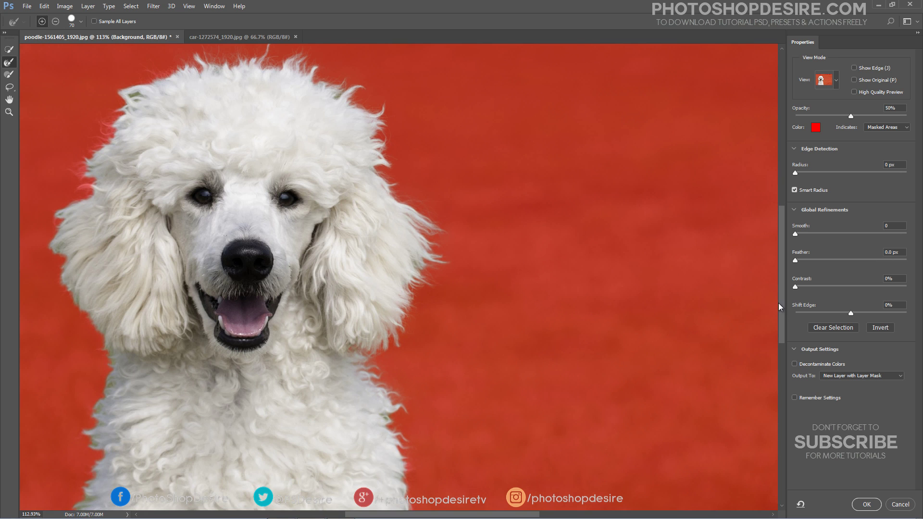
drag(782, 315, 780, 377)
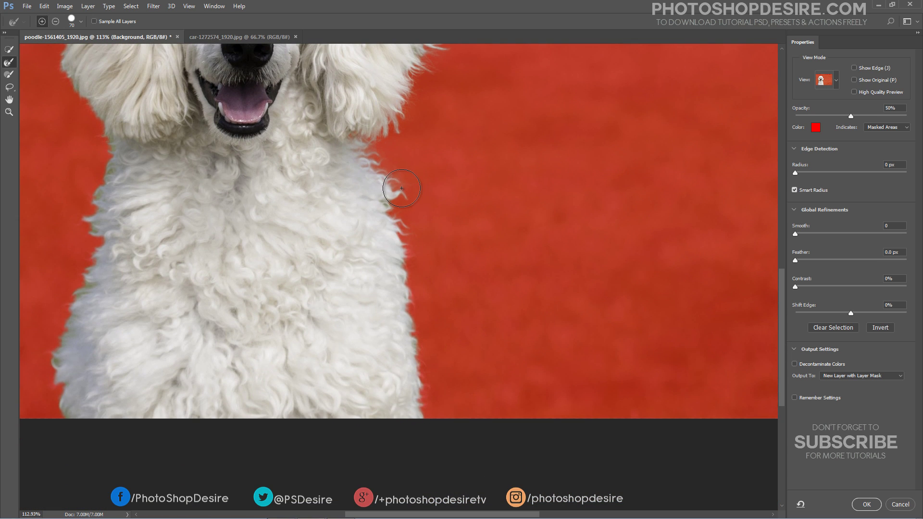
- Refine the fur along the poodle's neck, left-side fringe and left ear
mouse_move(390, 188)
mouse_down()
mouse_move(403, 203)
mouse_move(433, 457)
mouse_up()
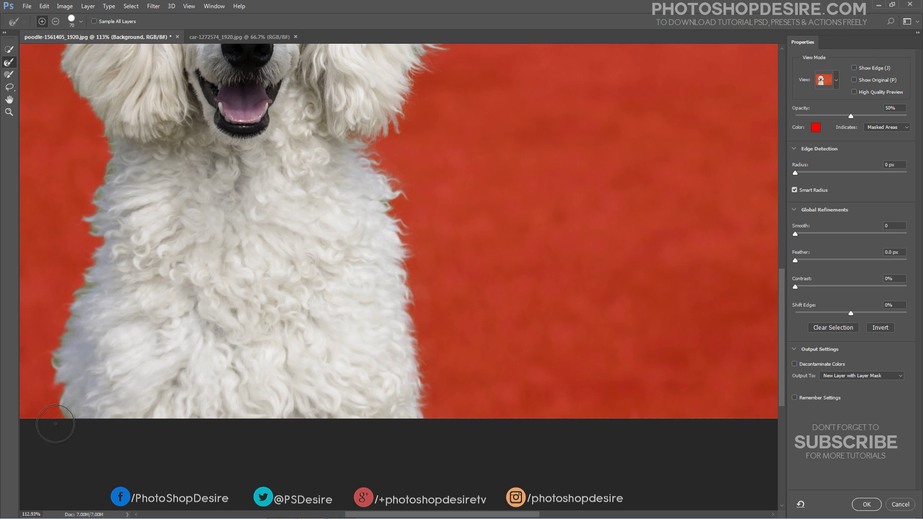
mouse_move(46, 373)
mouse_down()
mouse_move(85, 264)
mouse_move(68, 294)
mouse_move(80, 286)
mouse_move(84, 216)
mouse_move(89, 240)
mouse_move(94, 184)
mouse_move(87, 205)
mouse_move(106, 169)
mouse_move(106, 178)
mouse_move(56, 55)
mouse_up()
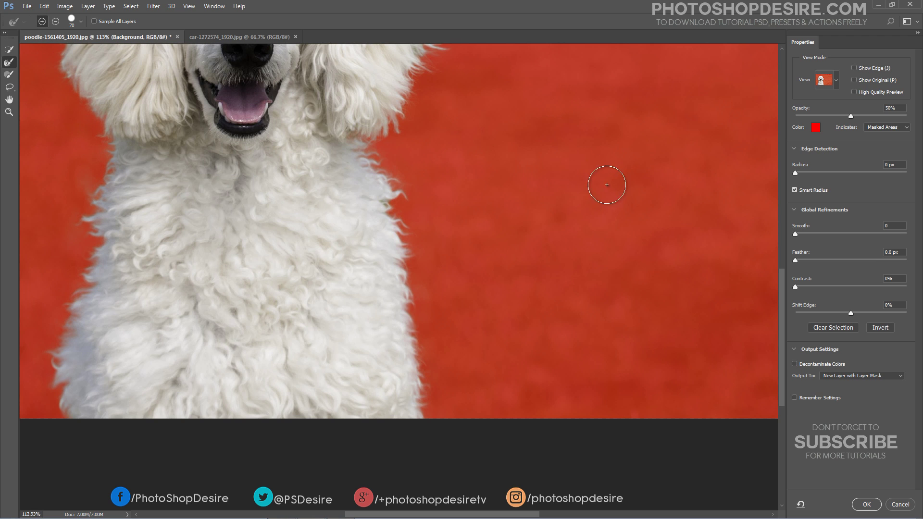
drag(780, 302, 781, 230)
mouse_move(52, 237)
mouse_down()
mouse_move(77, 201)
mouse_move(81, 213)
mouse_move(77, 177)
mouse_move(68, 198)
mouse_move(83, 157)
mouse_move(107, 137)
mouse_move(104, 152)
mouse_move(92, 160)
mouse_move(126, 103)
mouse_move(135, 118)
mouse_move(116, 137)
mouse_move(135, 111)
mouse_move(120, 110)
mouse_move(204, 77)
mouse_move(220, 88)
mouse_move(233, 73)
mouse_move(147, 80)
mouse_move(254, 59)
mouse_move(326, 87)
mouse_move(336, 114)
mouse_up()
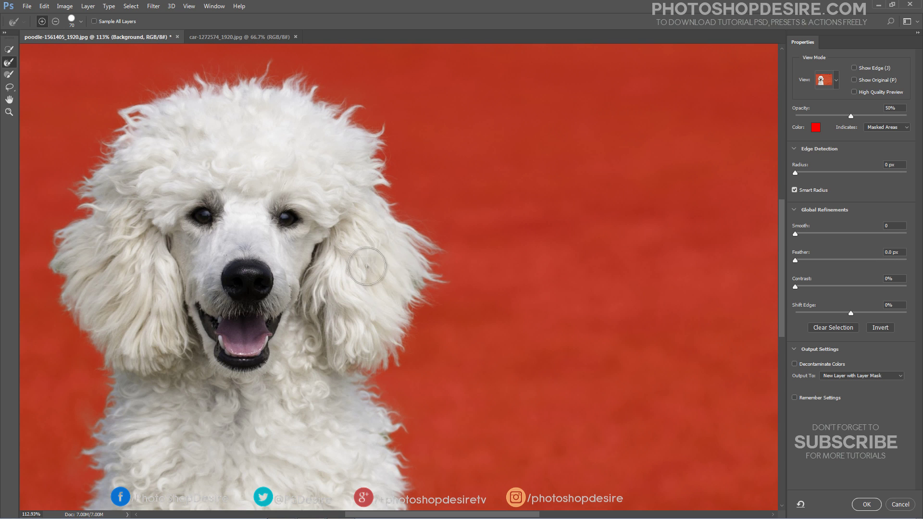
scroll(336, 257, down, 3)
scroll(336, 255, down, 4)
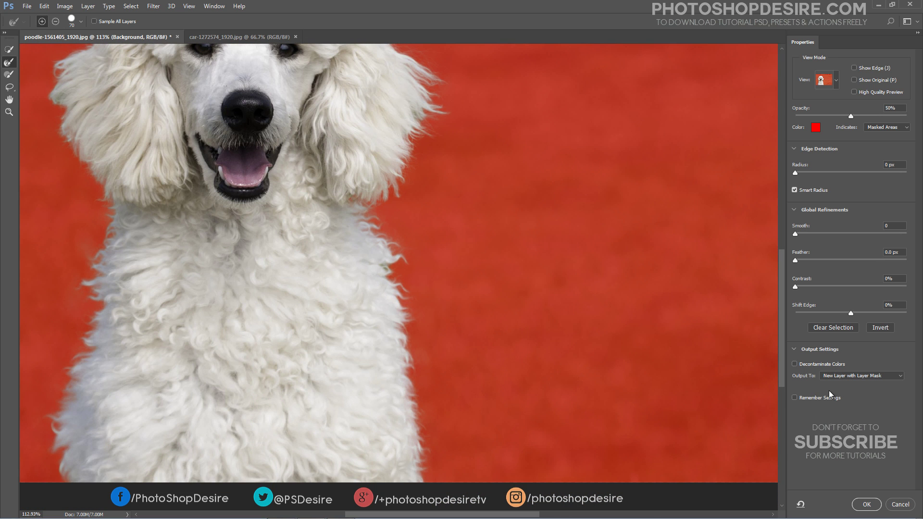
- Enable Decontaminate Colors under Output Settings and zoom out to the whole image
click(794, 364)
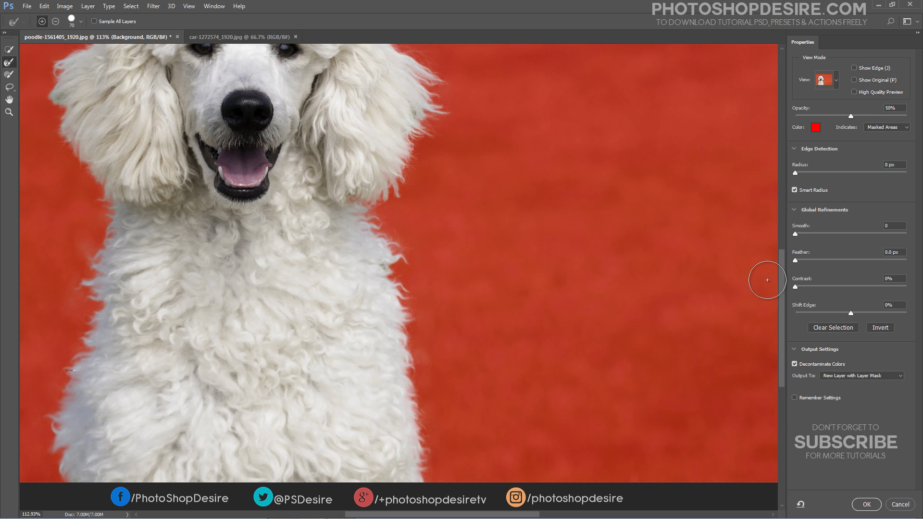
drag(780, 284, 770, 226)
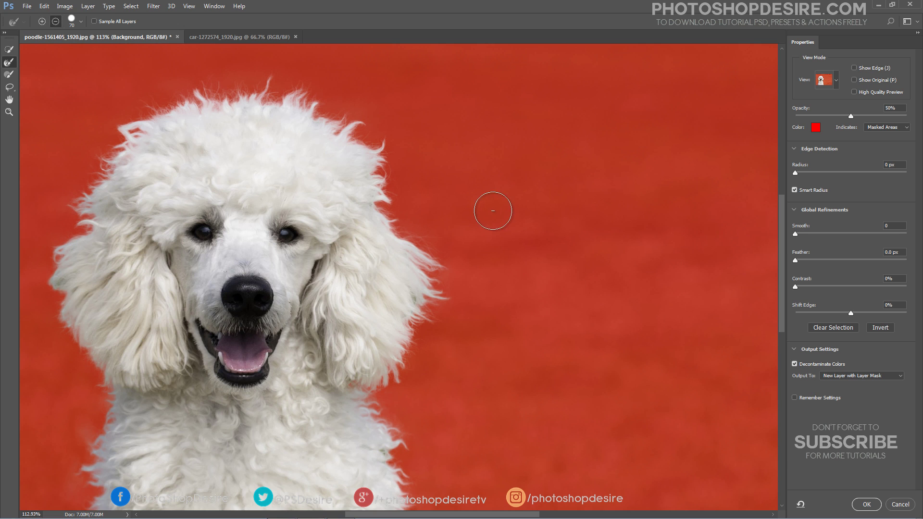
scroll(492, 213, down, 4)
scroll(492, 213, down, 1)
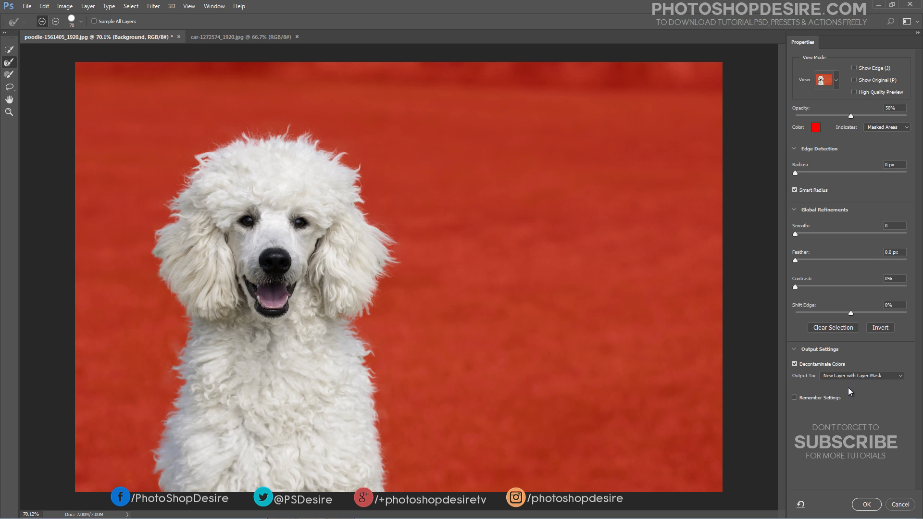
- Output the cutout as a masked layer and place it in dog-1562529_1920.jpg left of the black poodle
click(866, 504)
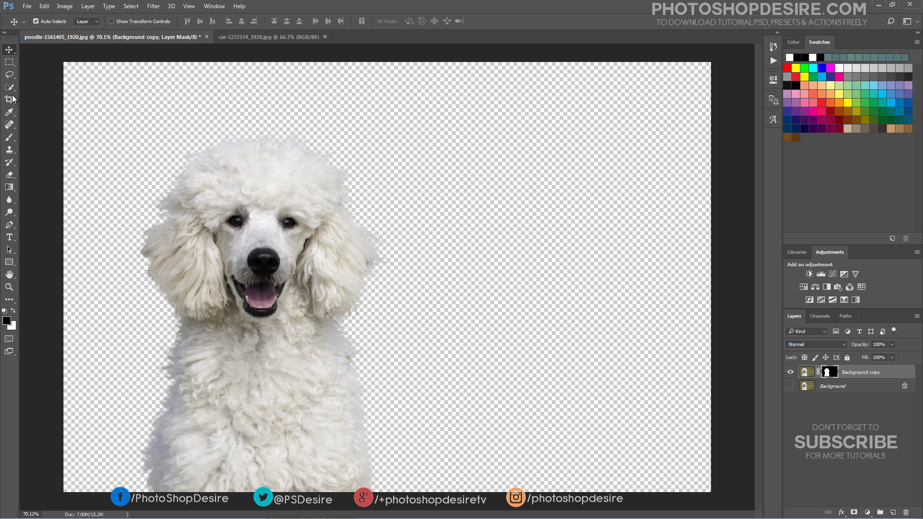
click(790, 372)
click(791, 372)
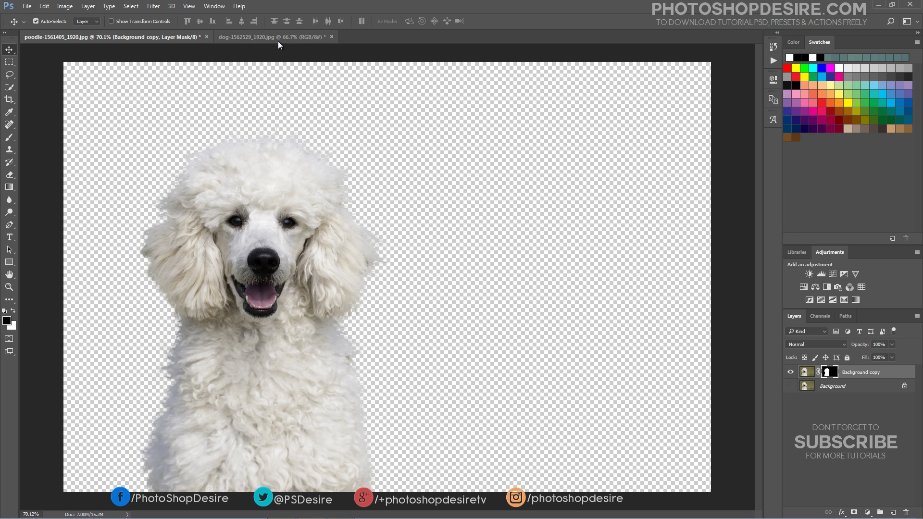
drag(251, 152, 286, 233)
drag(296, 309, 276, 254)
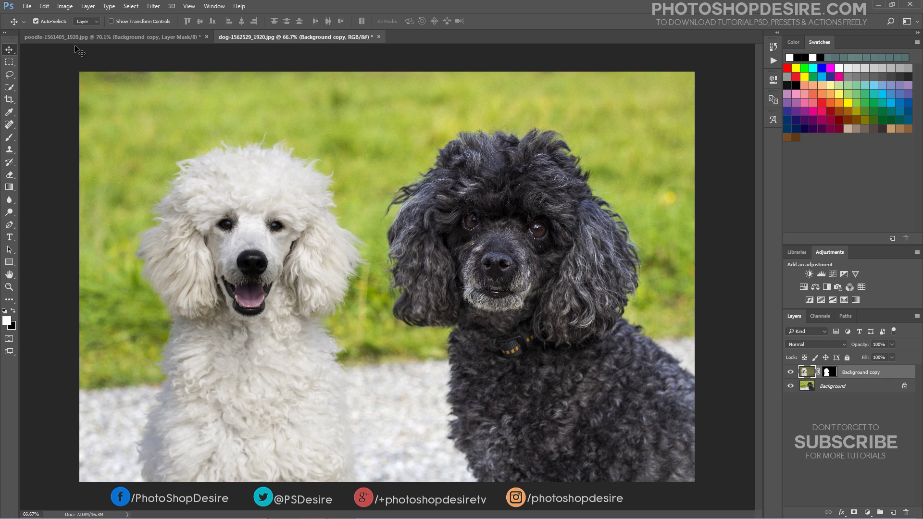
- Scale the white poodle up to about 102% with Edit > Transform > Scale
click(44, 6)
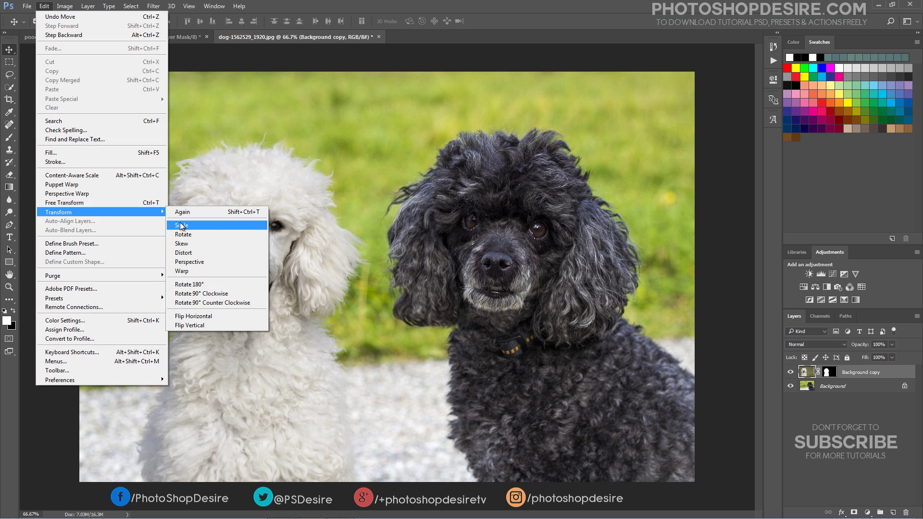
click(182, 225)
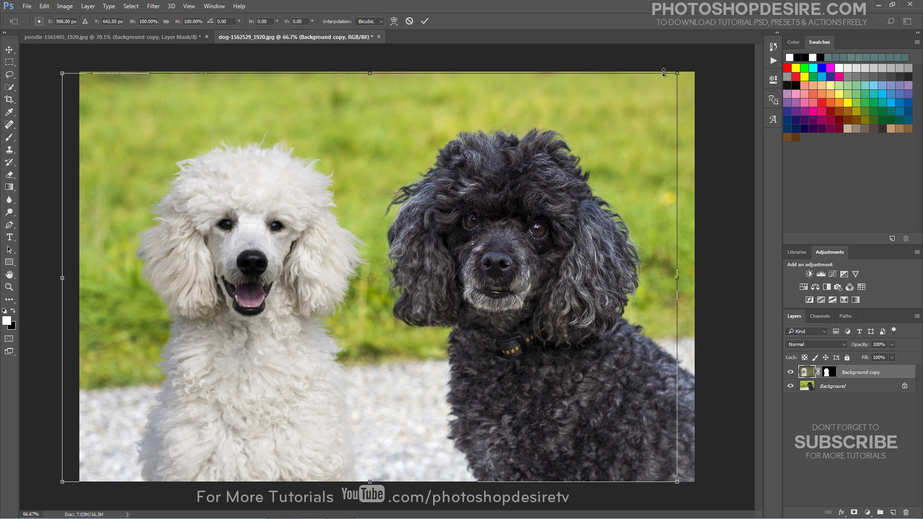
drag(677, 73, 720, 42)
key(Return)
- Nudge the white poodle further left and toggle its layer visibility to compare placement
mouse_move(267, 294)
mouse_down()
mouse_move(301, 294)
mouse_move(267, 294)
mouse_up()
click(824, 425)
drag(315, 394, 300, 394)
alt+click(790, 386)
alt+click(790, 386)
alt+click(790, 386)
alt+click(790, 387)
alt+click(791, 387)
alt+click(790, 387)
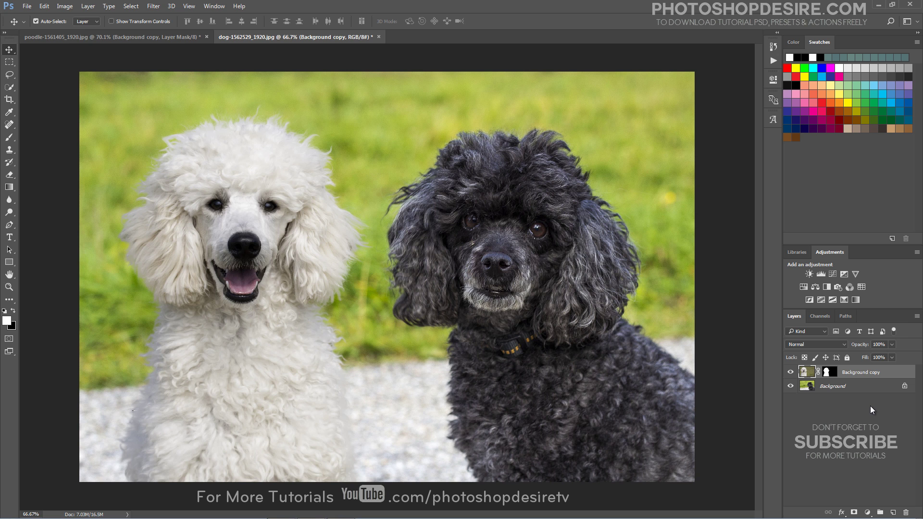